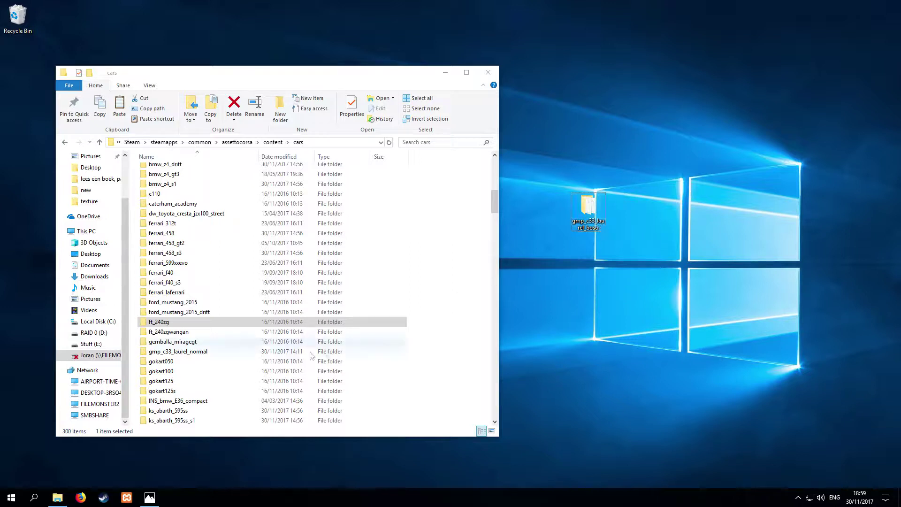
Step: Copy the gmp_c33_laurel_boso folder from the desktop into the Assetto Corsa cars folder alongside gmp_c33_laurel_normal
left_click(190, 356)
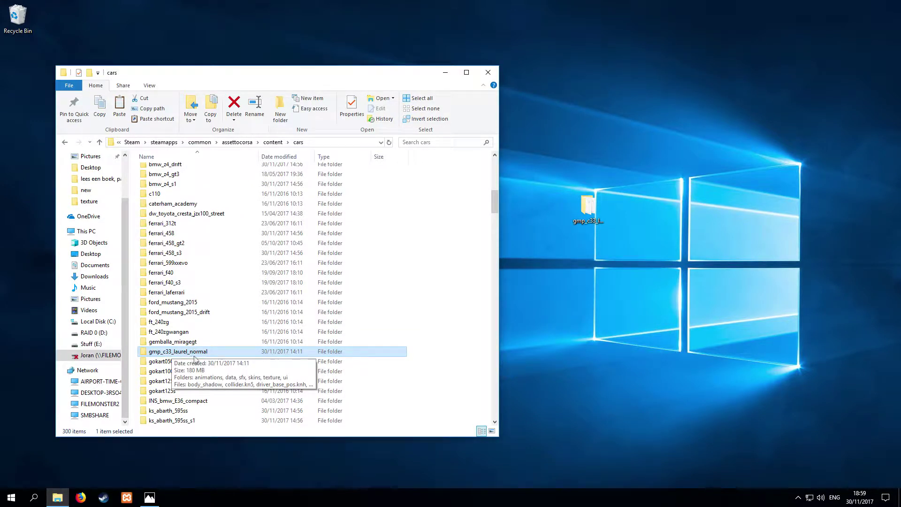
left_click(592, 211)
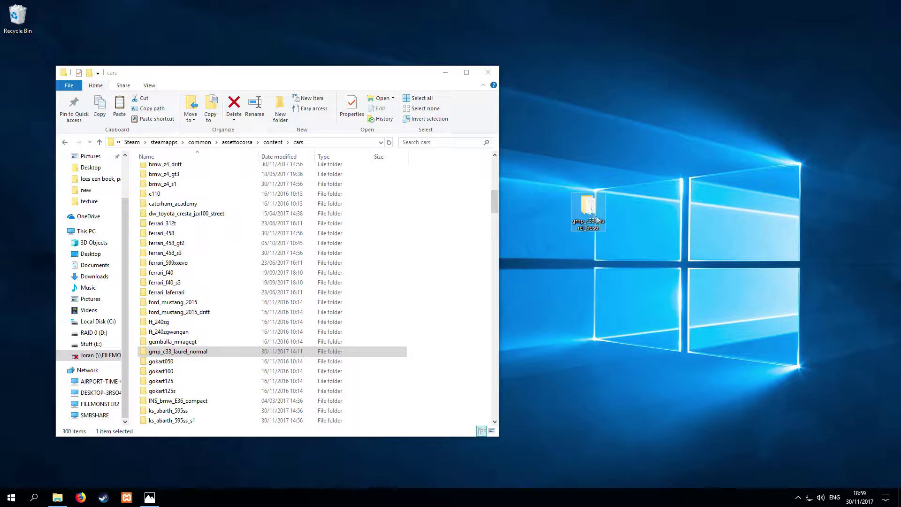
mouse_move(595, 226)
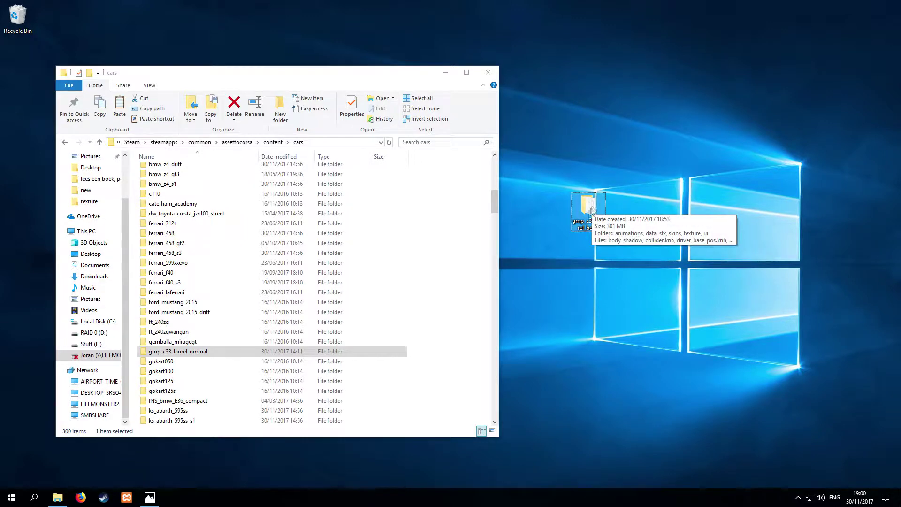
left_click(362, 81)
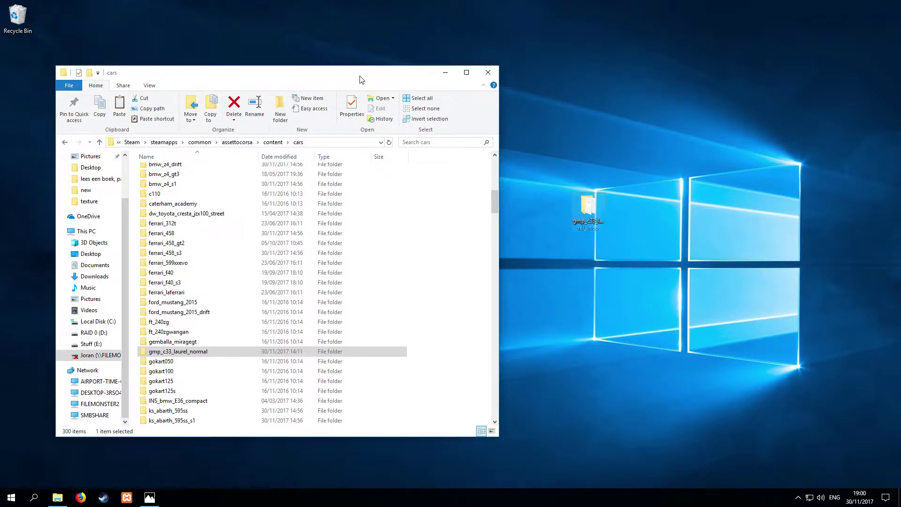
left_click(263, 341)
Step: Open ui_car.json from the ui folder of the copied gmp_c33_laurel_boso car in Notepad++
scroll(281, 329, "down", 6)
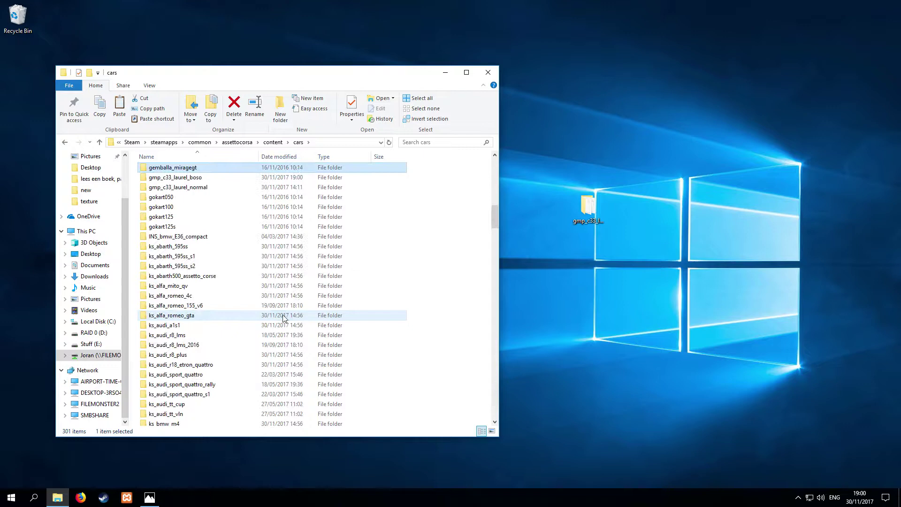
scroll(253, 216, "up", 1)
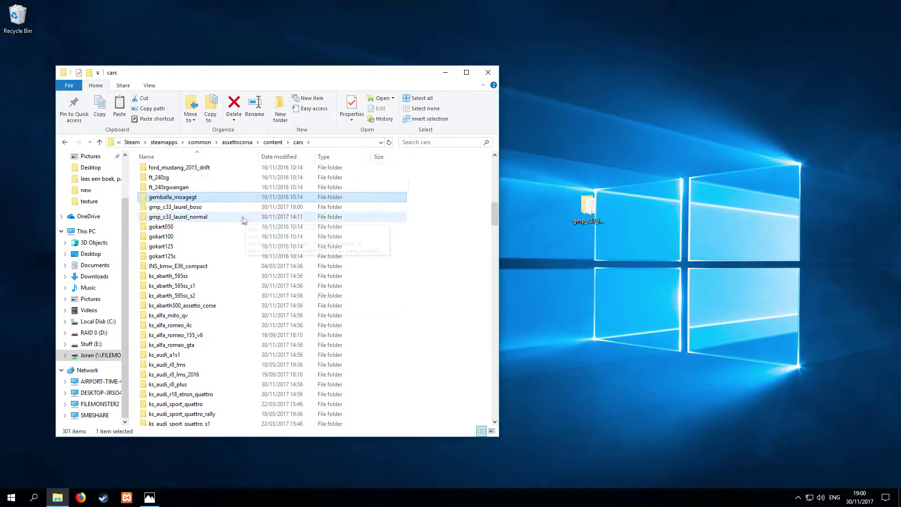
double_click(202, 207)
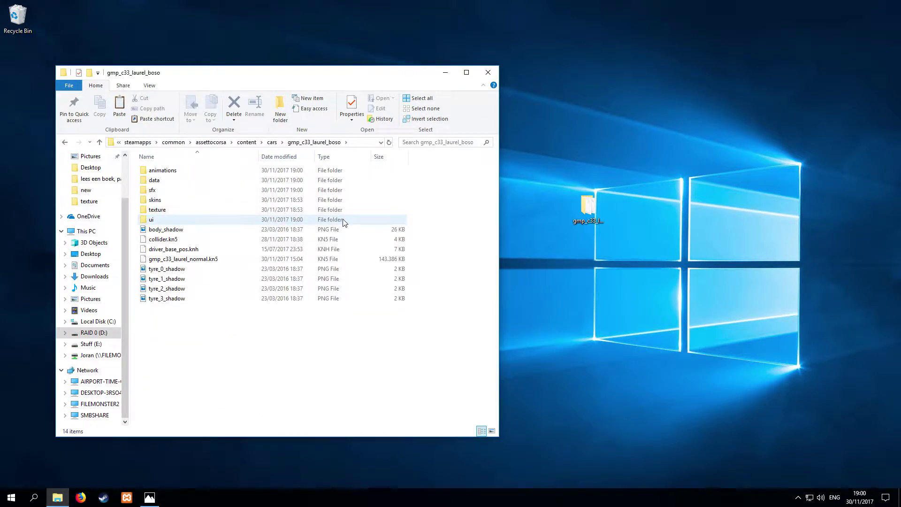
left_click(181, 220)
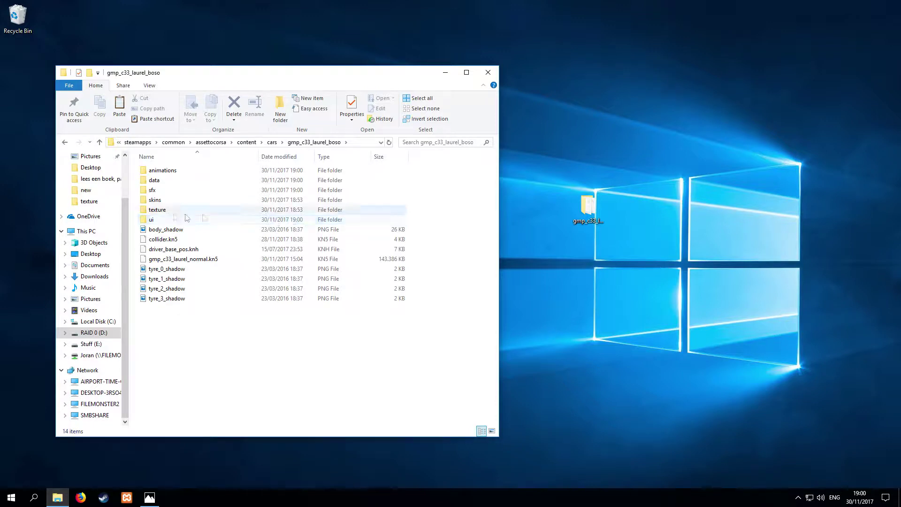
double_click(181, 219)
right_click(228, 177)
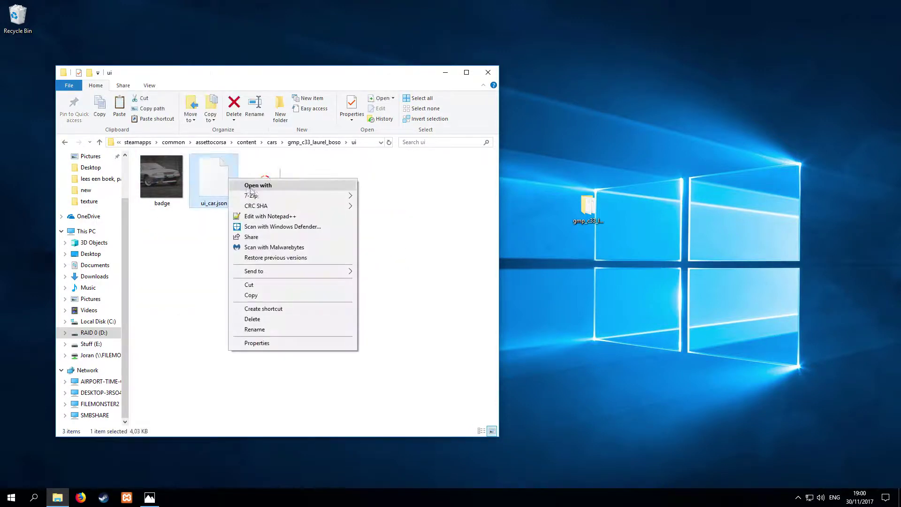
left_click(276, 217)
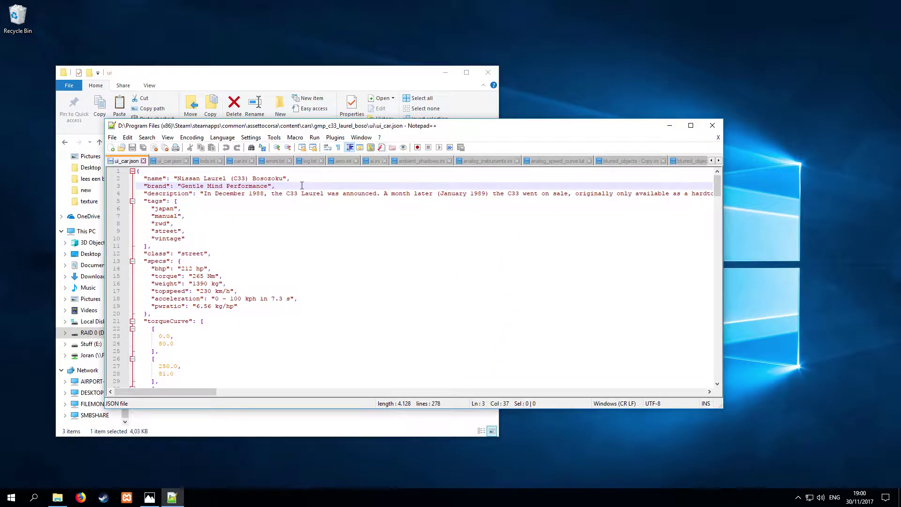
key("Return")
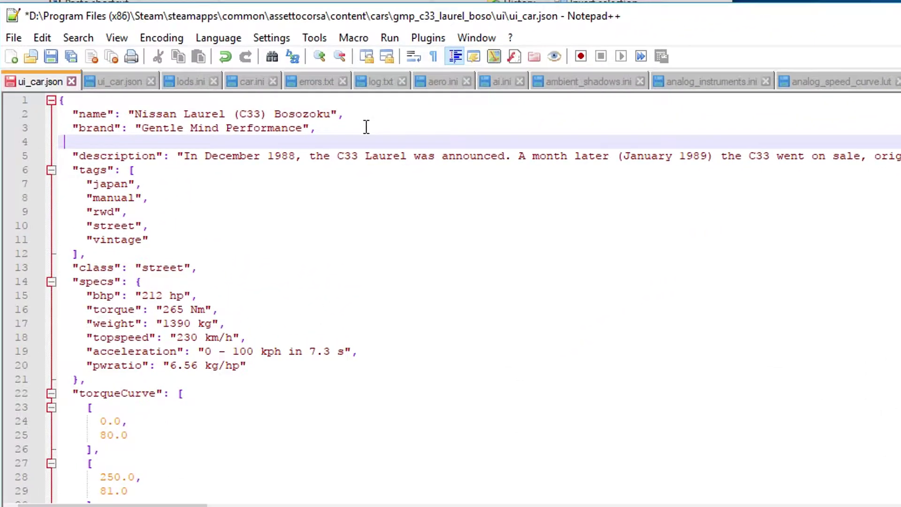
key("BackSpace")
key("BackSpace")
key("BackSpace")
Step: Add the line "parent": "gmp_c33_laurel_normal", directly below the name line in ui_car.json
left_click(380, 114)
key("Return")
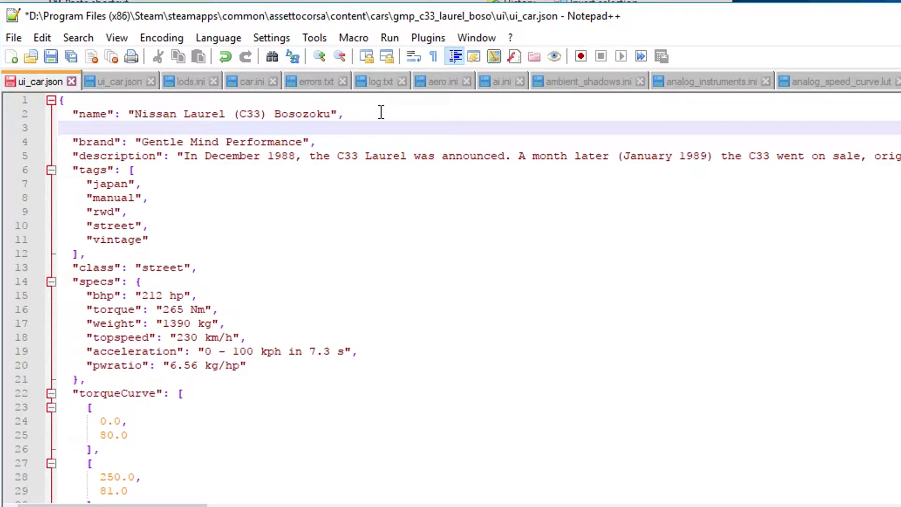
type("\"parent\": \"gmp_")
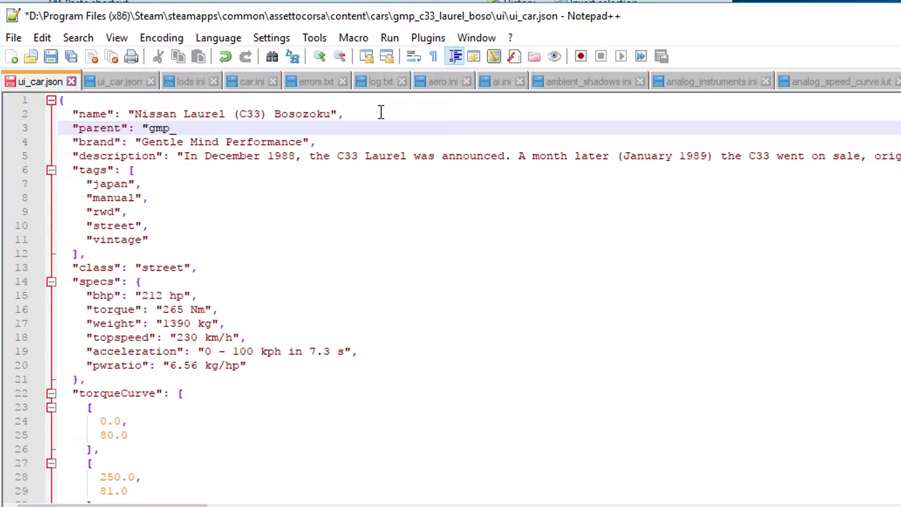
type("c33_laurel_norma;")
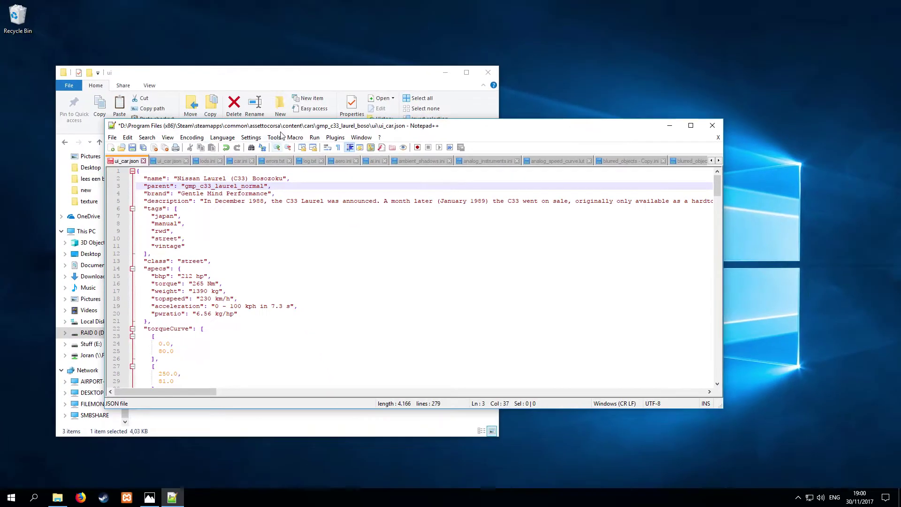
Step: Compare the parent value in ui_car.json with the name of the normal Laurel folder in the cars folder
left_click_drag(365, 214, 284, 214)
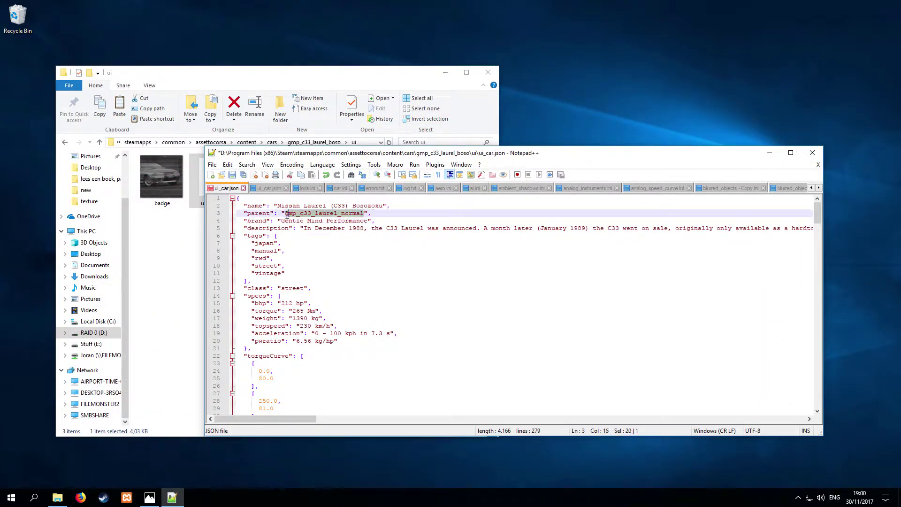
left_click_drag(298, 78, 291, 72)
left_click(265, 136)
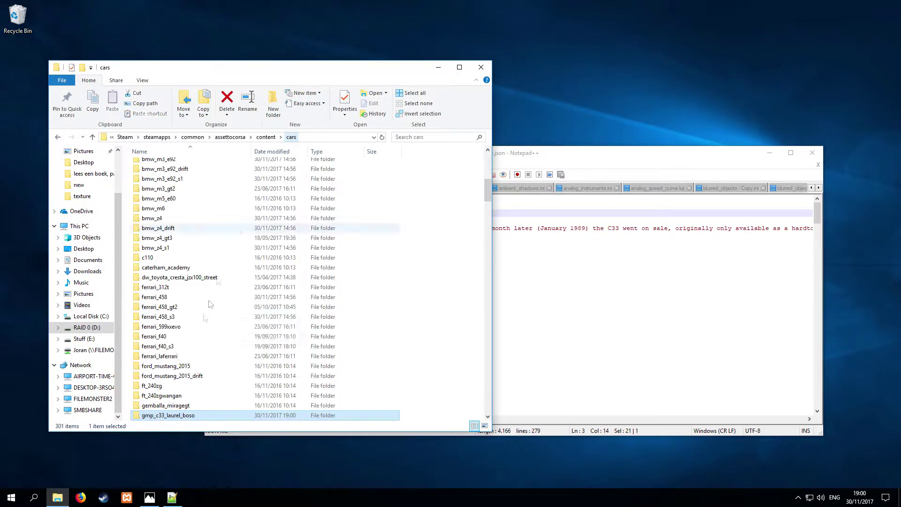
scroll(190, 396, "down", 1)
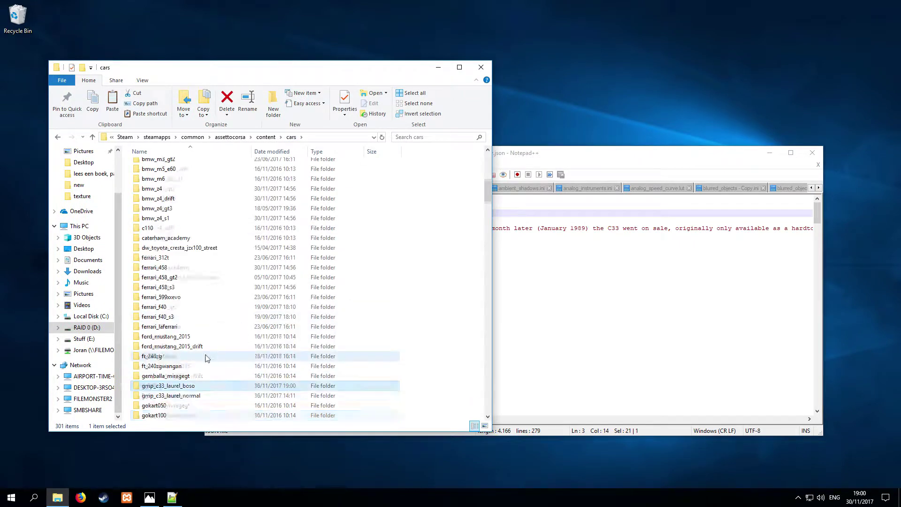
left_click(186, 398)
Step: Return to ui_car.json and save the file
left_click(514, 198)
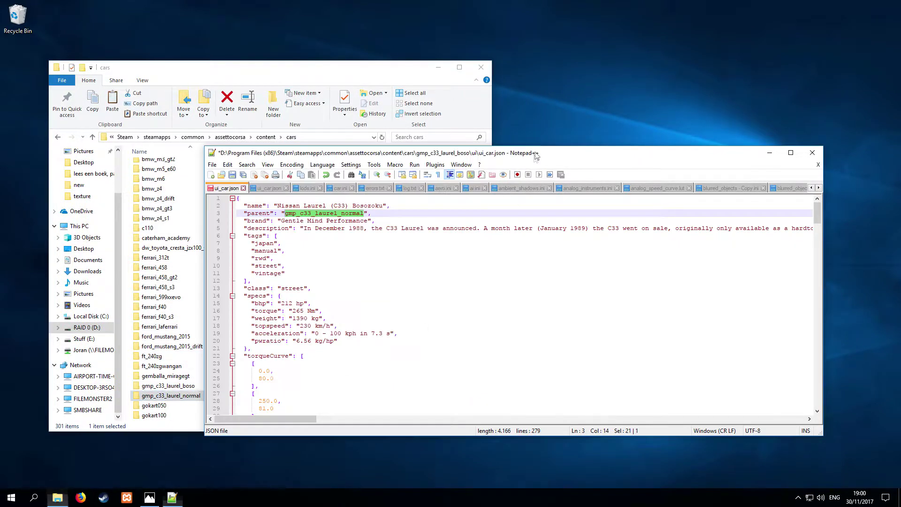
left_click(461, 261)
key("ctrl+s")
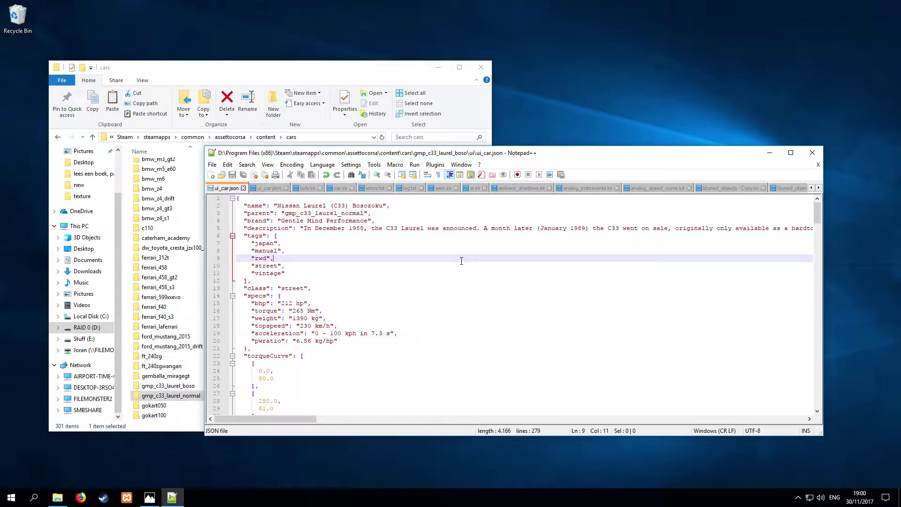
Step: Open the lods file from the data folder of gmp_c33_laurel_boso in Notepad++
left_click(318, 74)
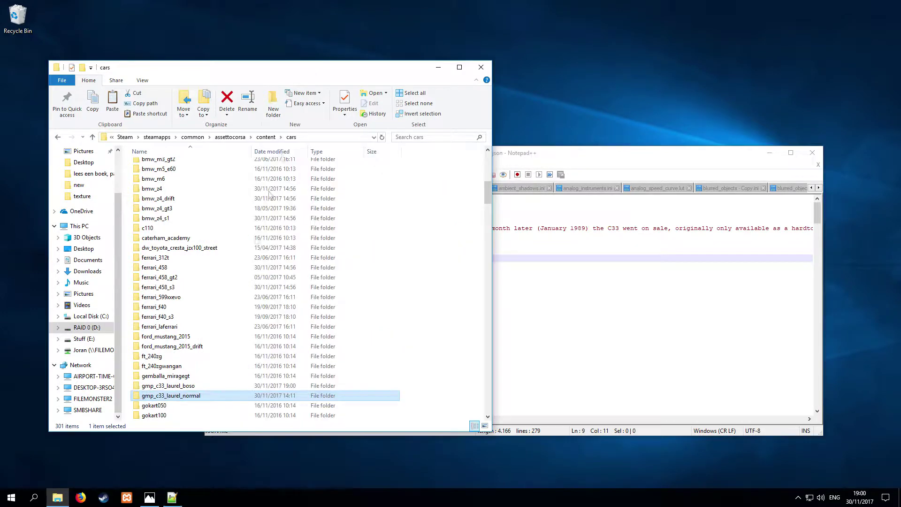
double_click(188, 386)
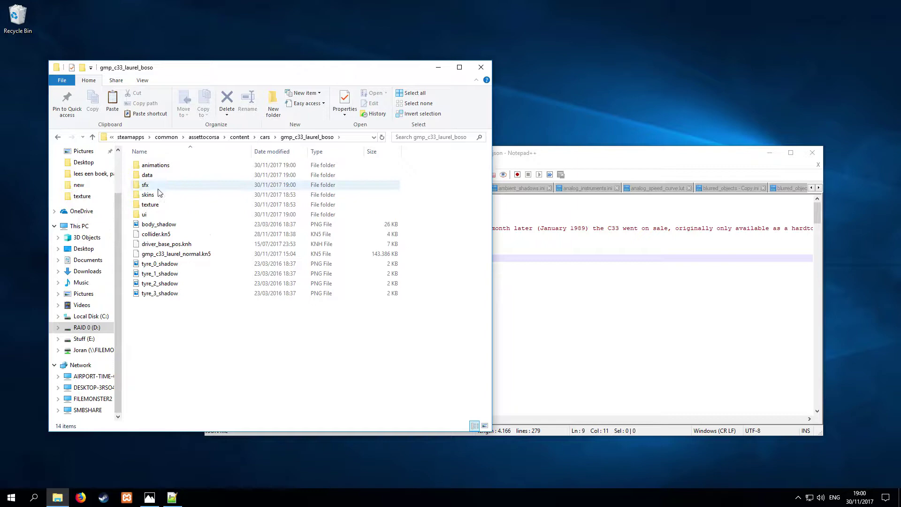
double_click(158, 175)
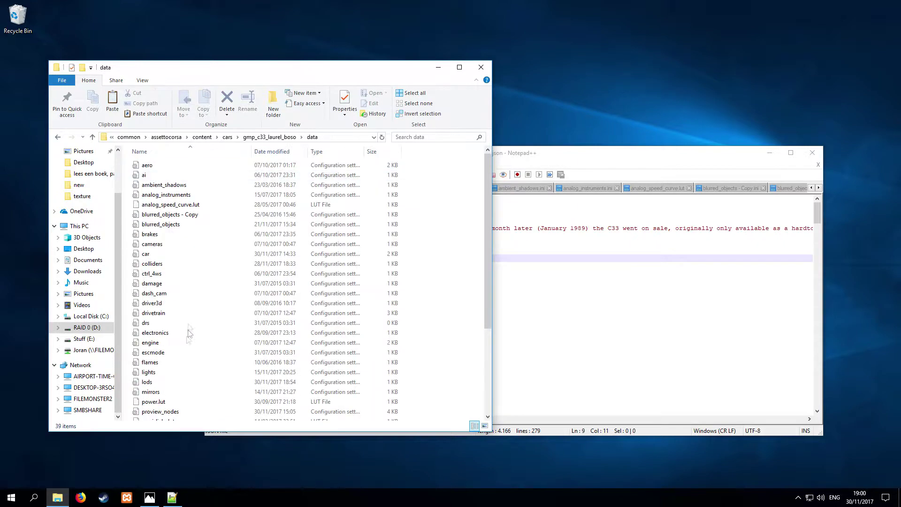
right_click(161, 382)
left_click(216, 236)
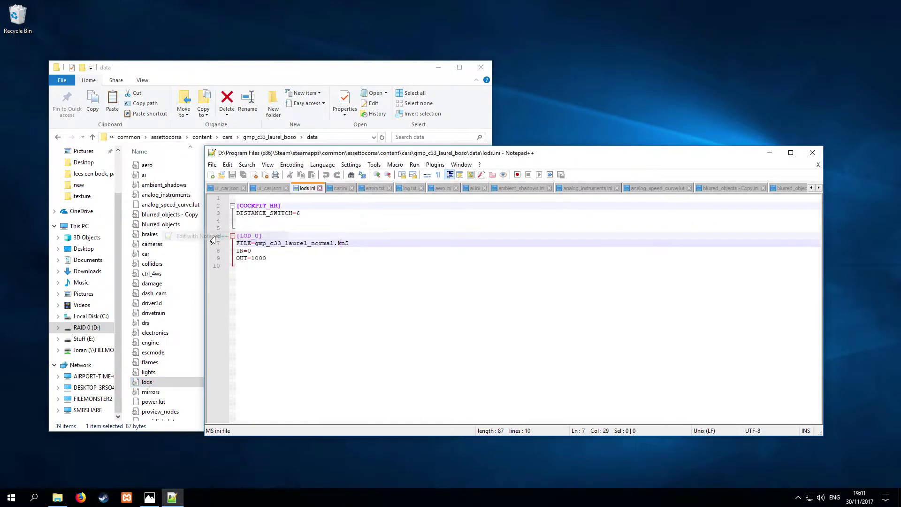
Step: Set the LOD_0 FILE entry in lods.ini to gmp_c33_laurel_boso.kn5 and save the file
left_click_drag(335, 244, 309, 245)
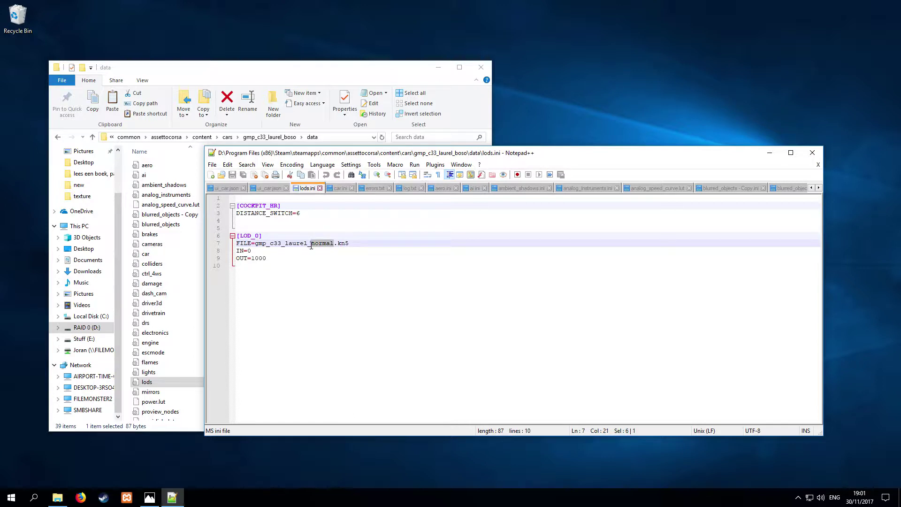
left_click_drag(309, 244, 312, 245)
type("boso")
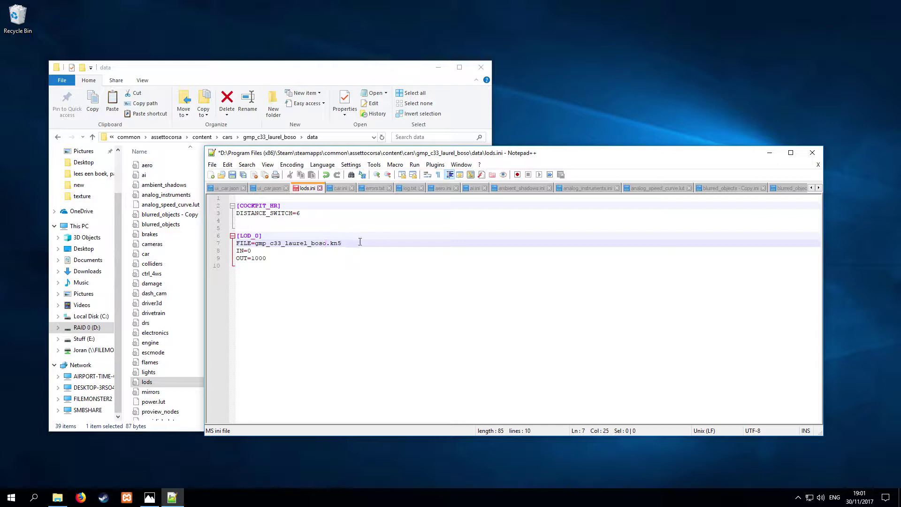
key("ctrl+s")
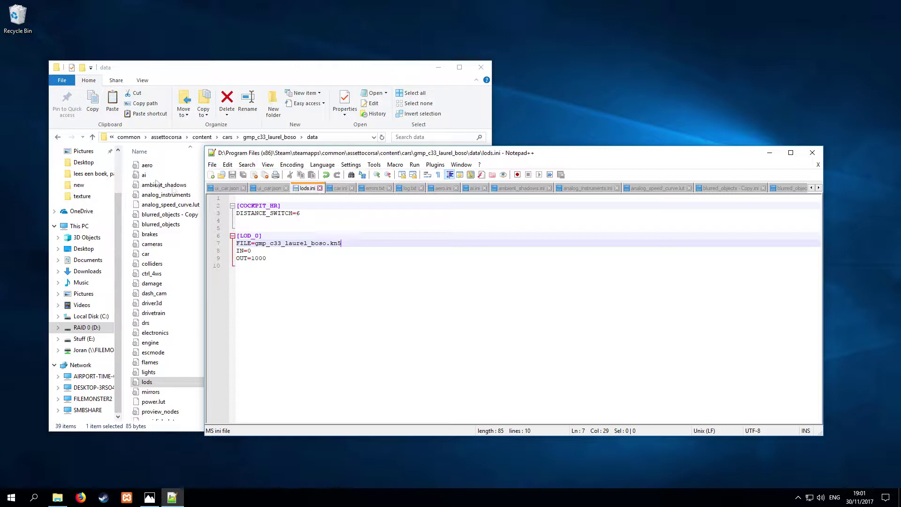
Step: Rename the gmp_c33_laurel_normal.kn5 model file in the gmp_c33_laurel_boso folder to gmp_c33_laurel_boso.kn5
left_click(57, 137)
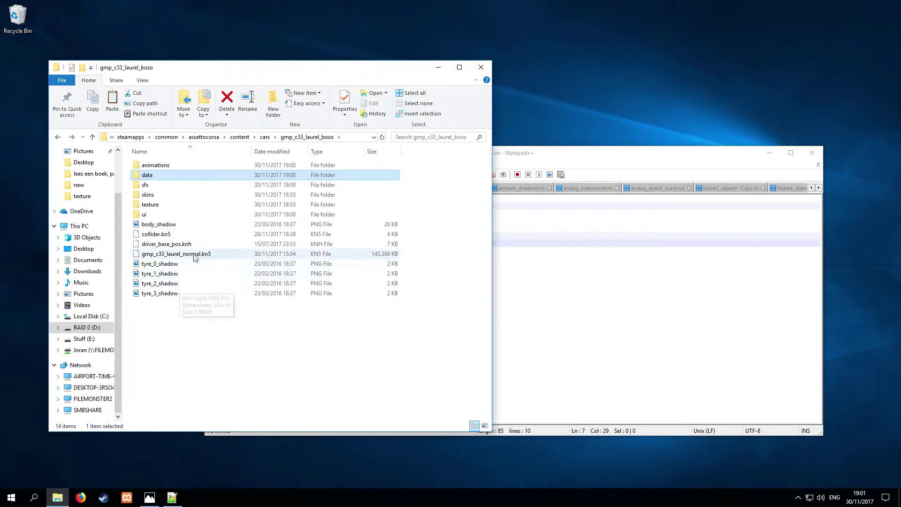
left_click(195, 254)
right_click(195, 255)
left_click(230, 404)
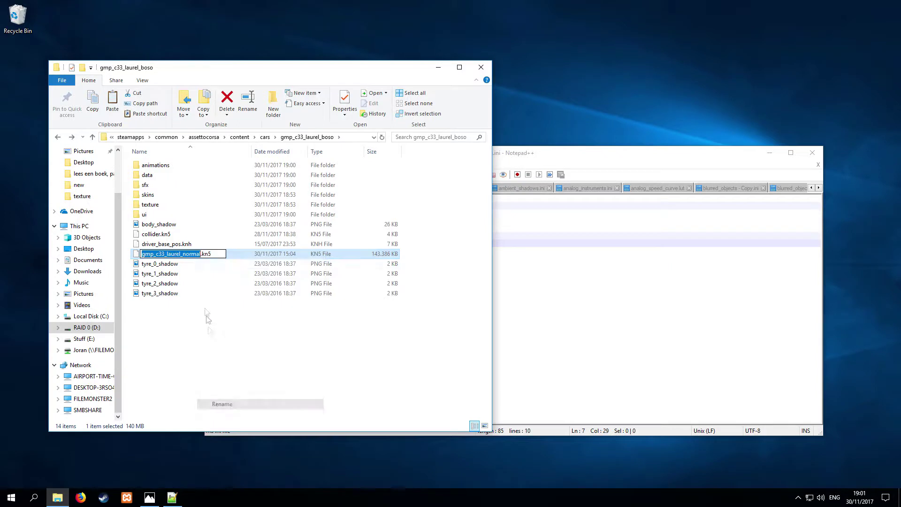
left_click(190, 254)
left_click_drag(183, 254, 197, 254)
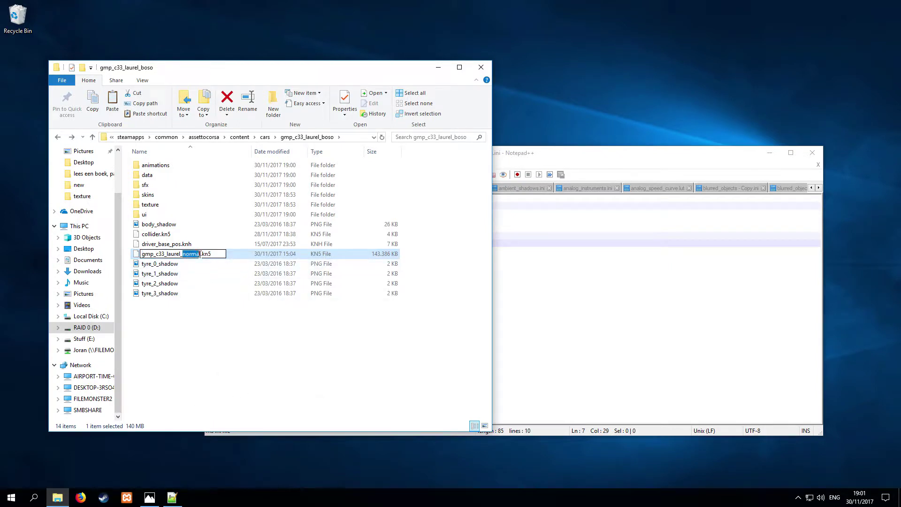
key("BackSpace")
type("bo")
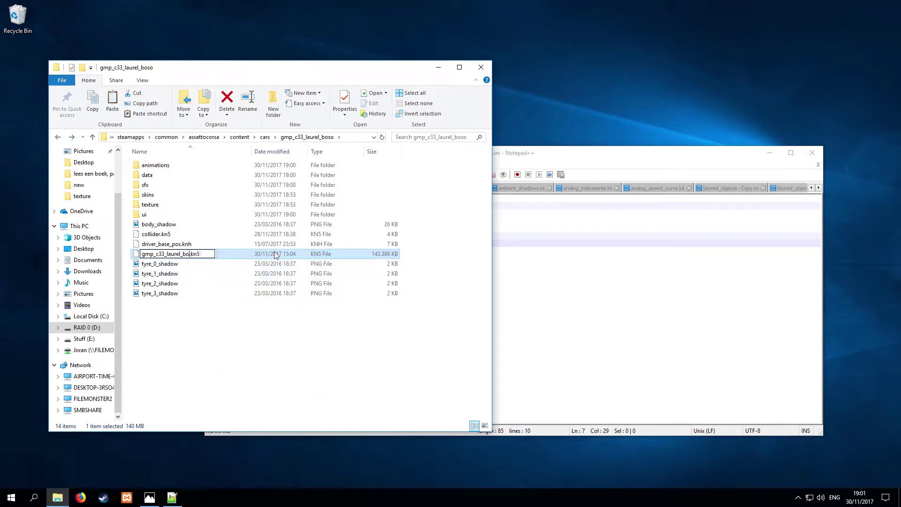
type("so")
key("Return")
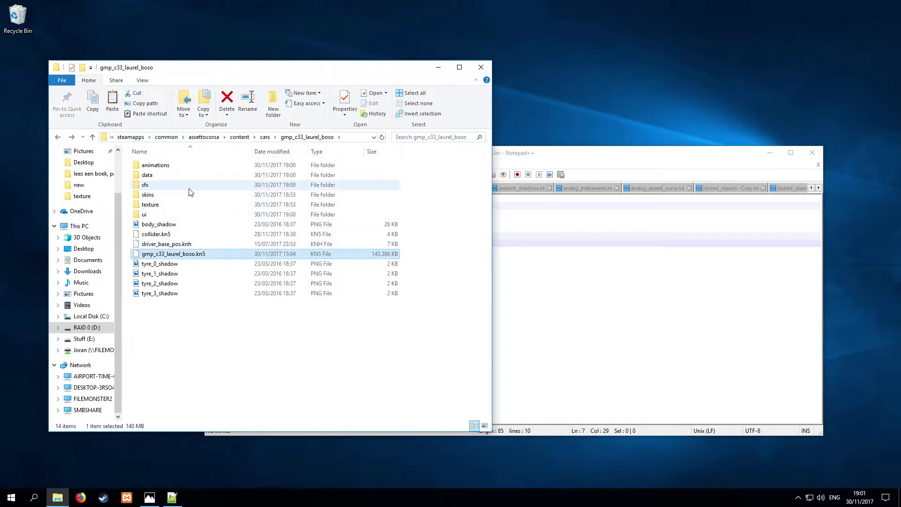
Step: Rename the gmp_c33_laurel_normal.bank file in the sfx folder to gmp_c33_laurel_boso.bank
double_click(181, 176)
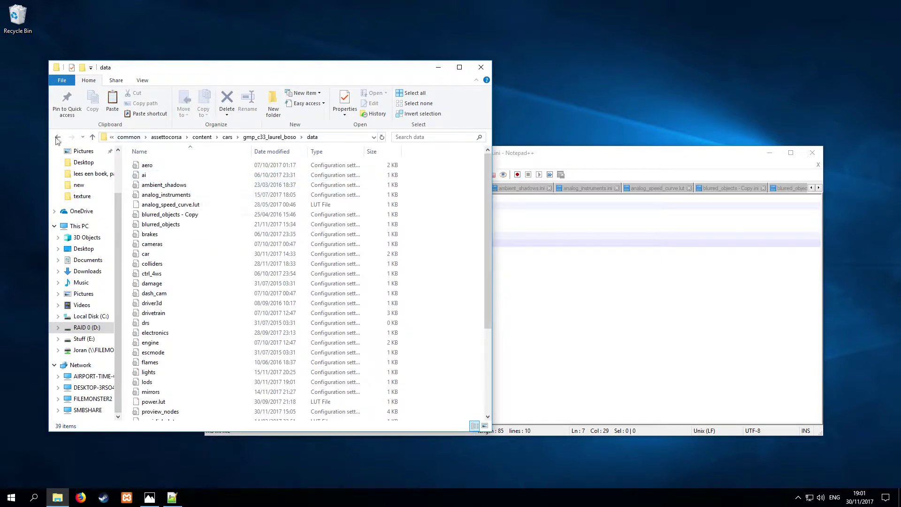
left_click(58, 137)
double_click(168, 188)
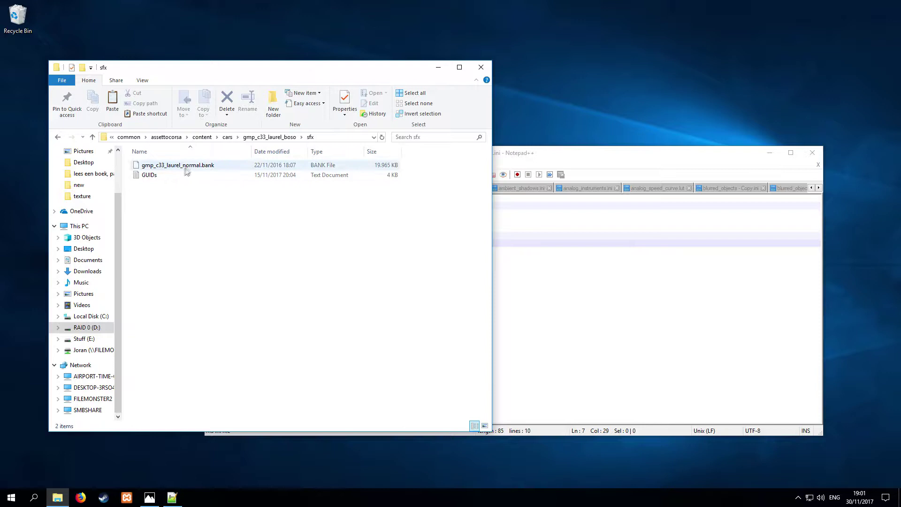
left_click(187, 167)
right_click(187, 167)
left_click(221, 315)
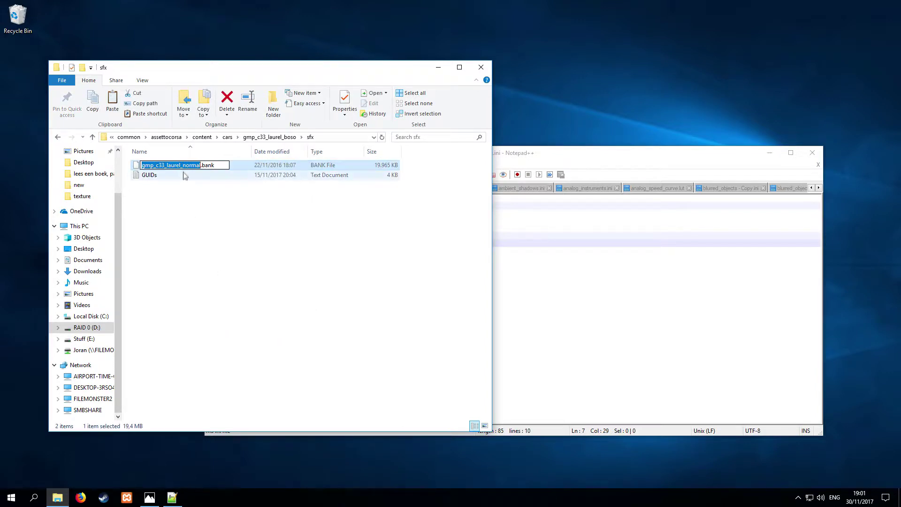
left_click(183, 167)
left_click_drag(183, 166, 201, 165)
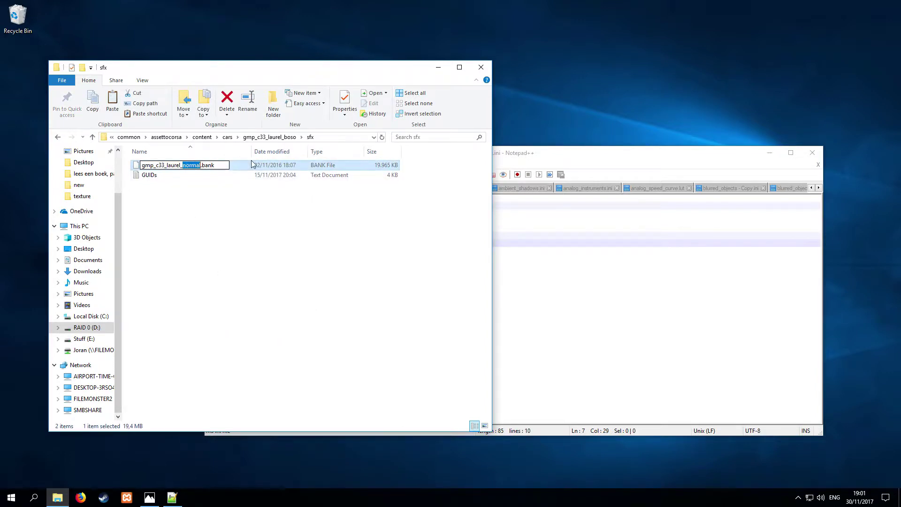
type("boso")
key("Return")
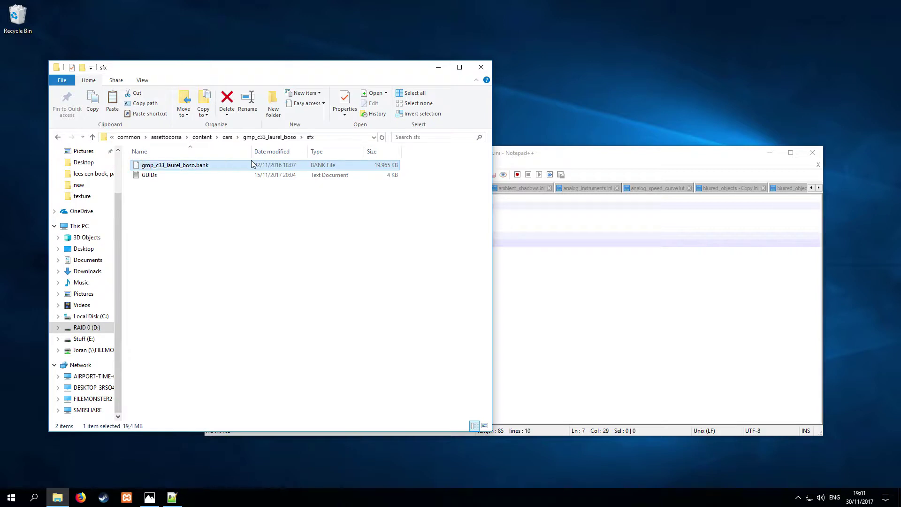
Step: Open GUIDs from the sfx folder in Notepad++ and enlarge the editor window to review its car path entries
right_click(221, 178)
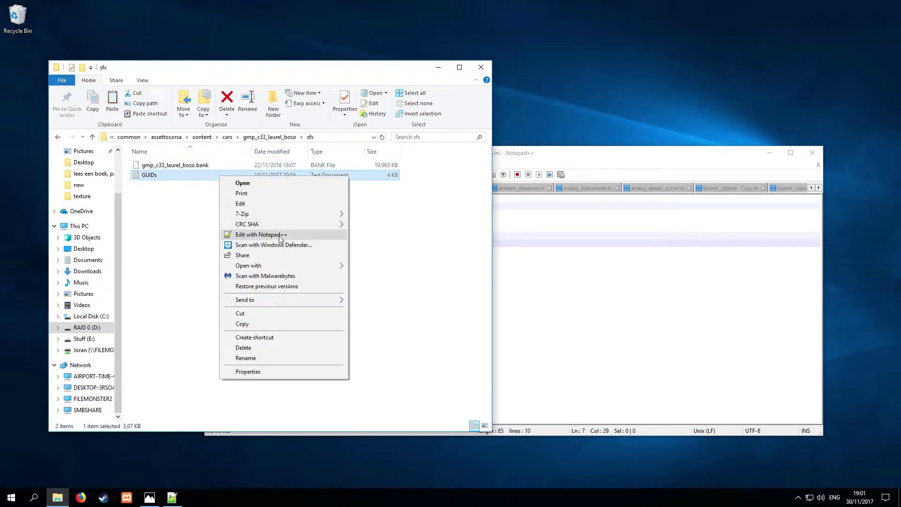
left_click(279, 234)
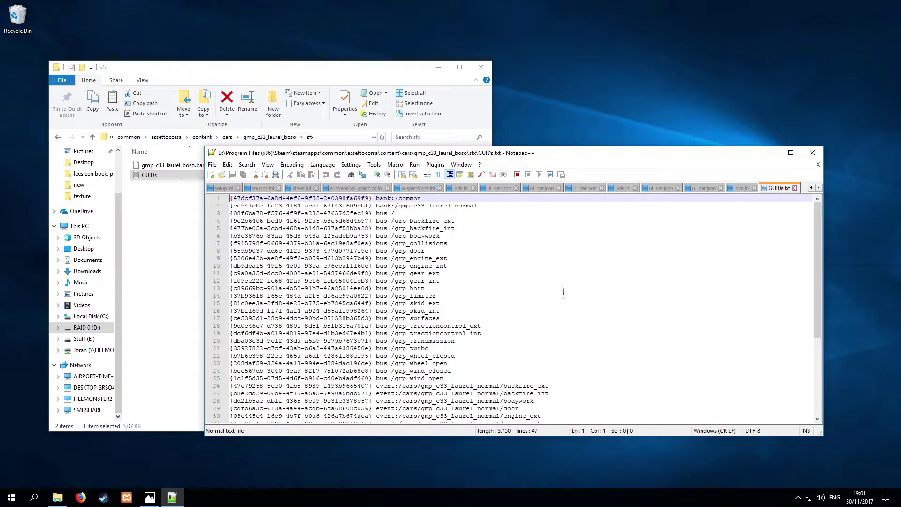
left_click_drag(502, 153, 431, 96)
left_click_drag(474, 379, 488, 465)
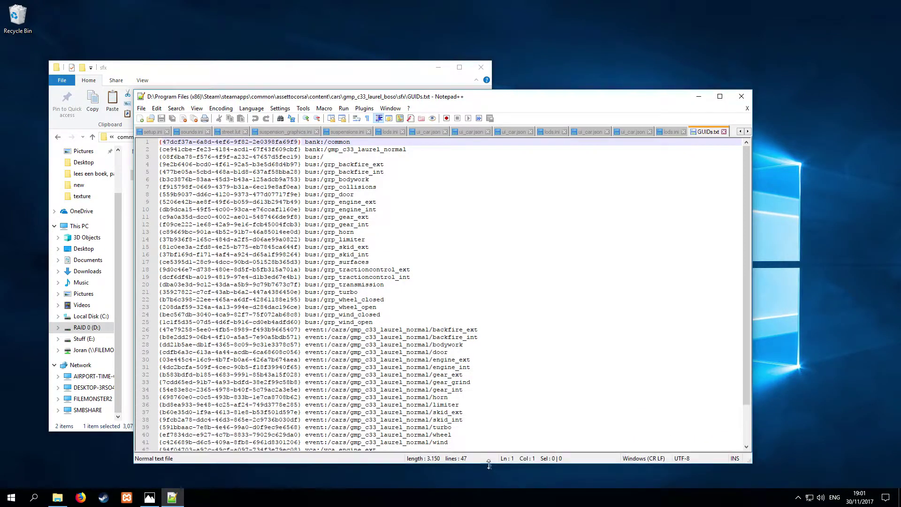
left_click(428, 276)
left_click(420, 330)
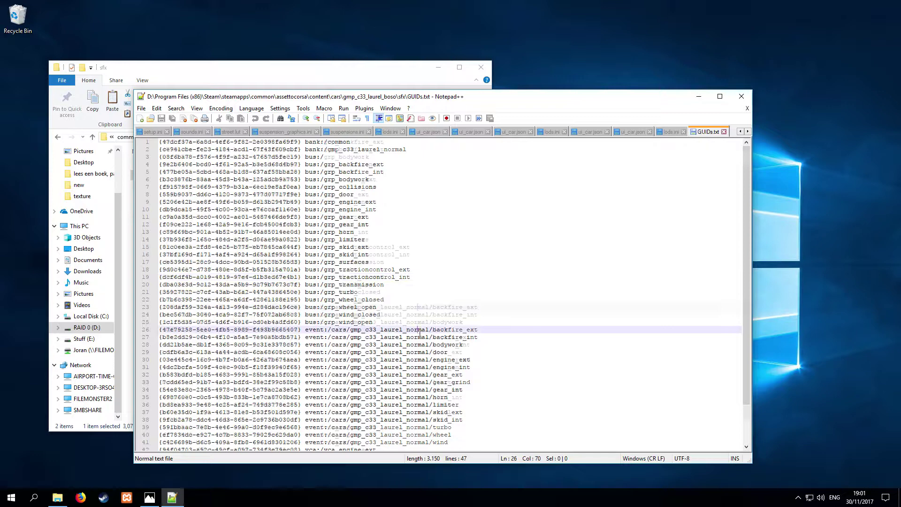
scroll(427, 406, "down", 2)
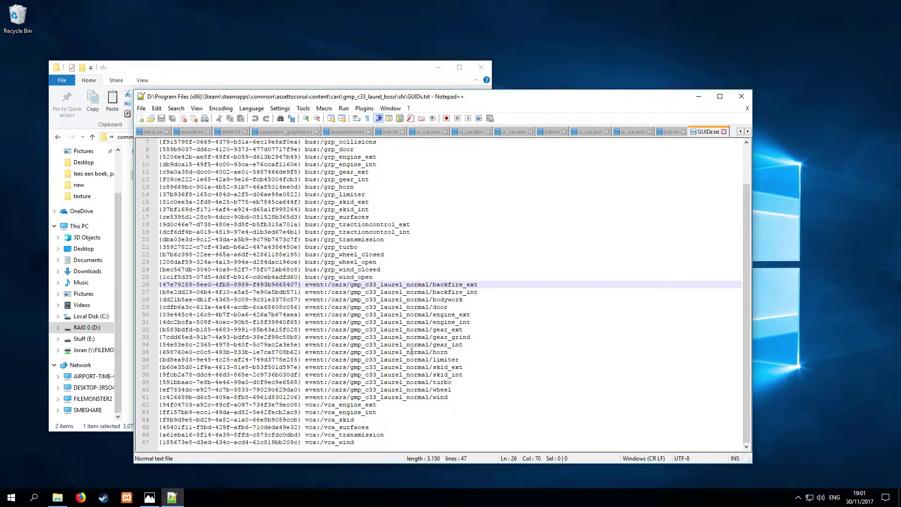
scroll(412, 351, "up", 2)
Step: Change the bank entry on line 2 of GUIDs.txt to gmp_c33_laurel_boso
left_click(386, 149)
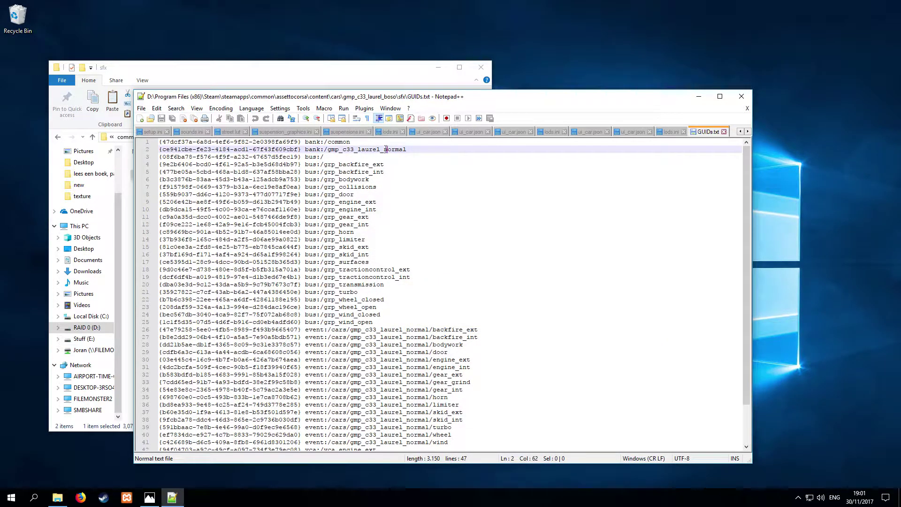
left_click_drag(386, 150, 404, 150)
type("boso")
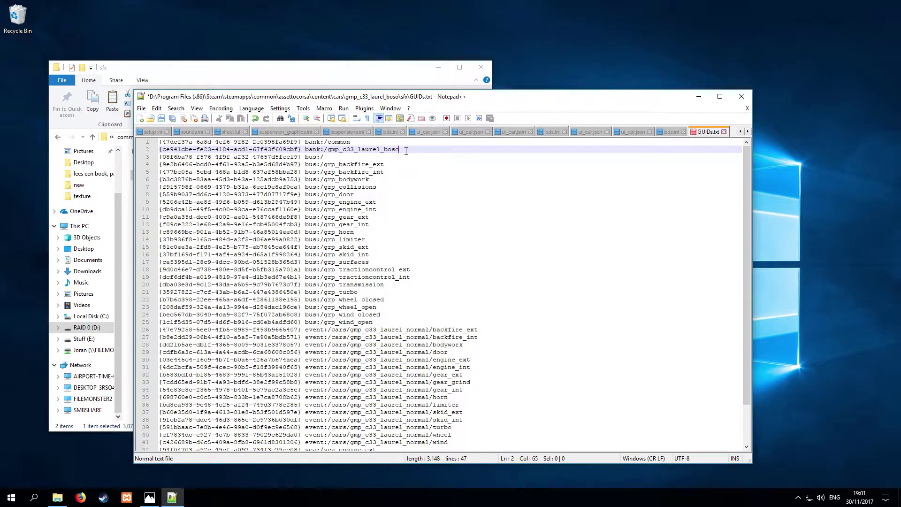
Step: Replace normal with boso in the car name of all event paths on lines 26 to 41, reusing the copied text
key("shift+Left")
key("ctrl+c")
left_click_drag(429, 330, 430, 411)
key("ctrl+v")
key("ctrl+v")
key("ctrl+v")
key("ctrl+v")
key("ctrl+v")
key("ctrl+v")
key("ctrl+v")
key("ctrl+v")
key("ctrl+v")
key("ctrl+v")
left_click_drag(407, 419, 430, 427)
key("ctrl+v")
key("ctrl+v")
Step: Check the edited event paths, save GUIDs.txt and close Notepad++
scroll(430, 397, "down", 2)
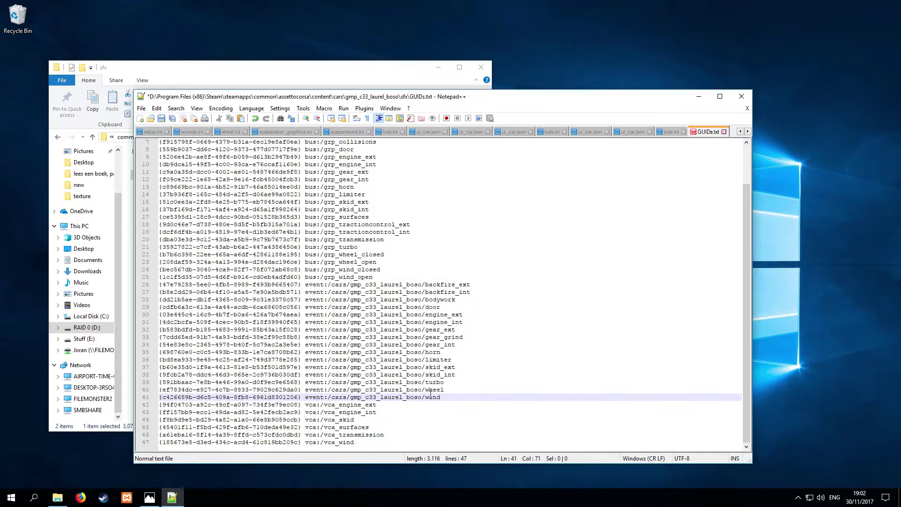
left_click(440, 360)
scroll(433, 355, "up", 2)
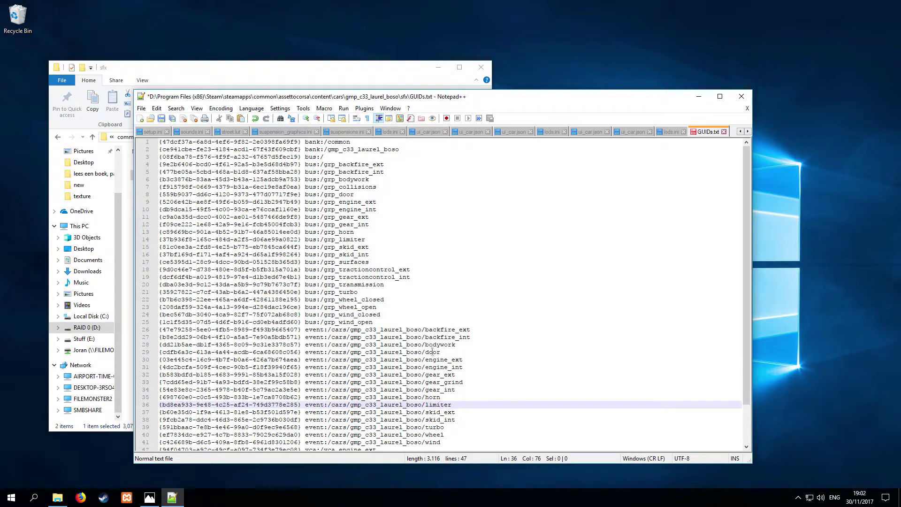
left_click(463, 226)
key("ctrl+s")
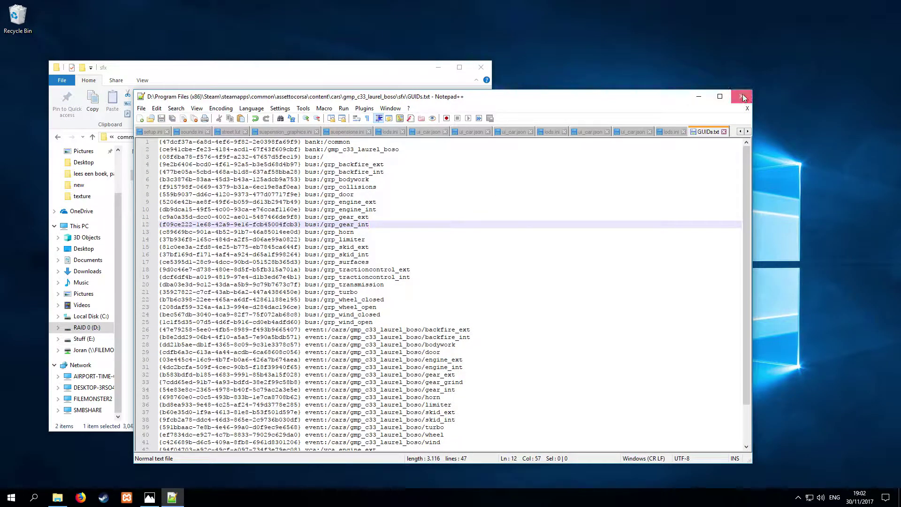
left_click(741, 97)
Step: View the upgrade image in the ui folder of gmp_c33_laurel_boso, close it and return to the parent folder
left_click(55, 136)
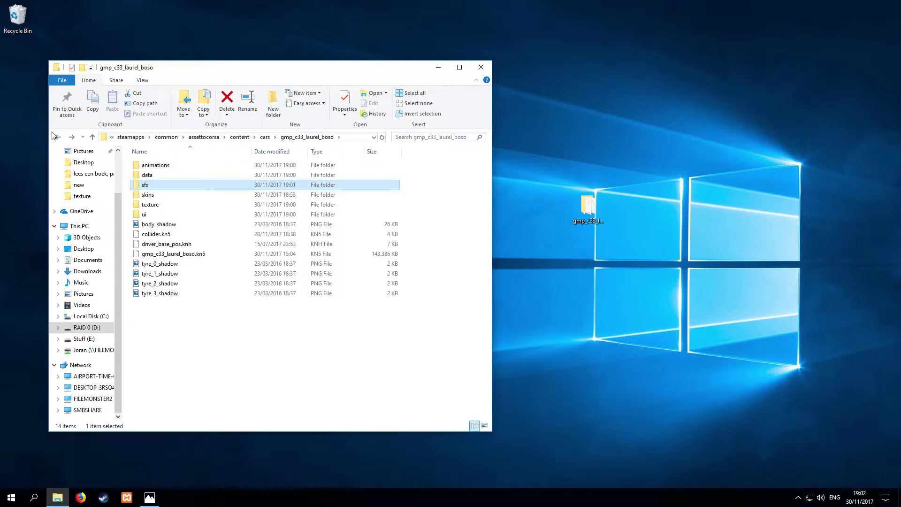
double_click(145, 214)
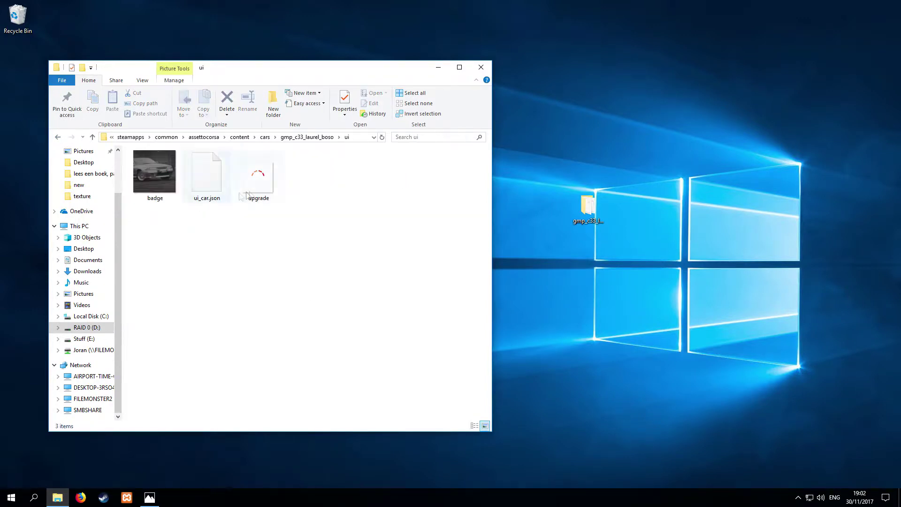
left_click(247, 195)
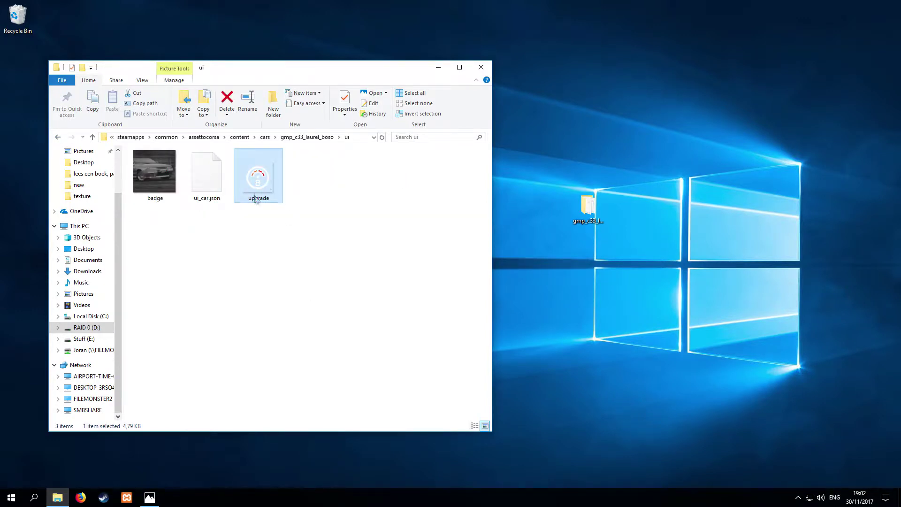
double_click(256, 198)
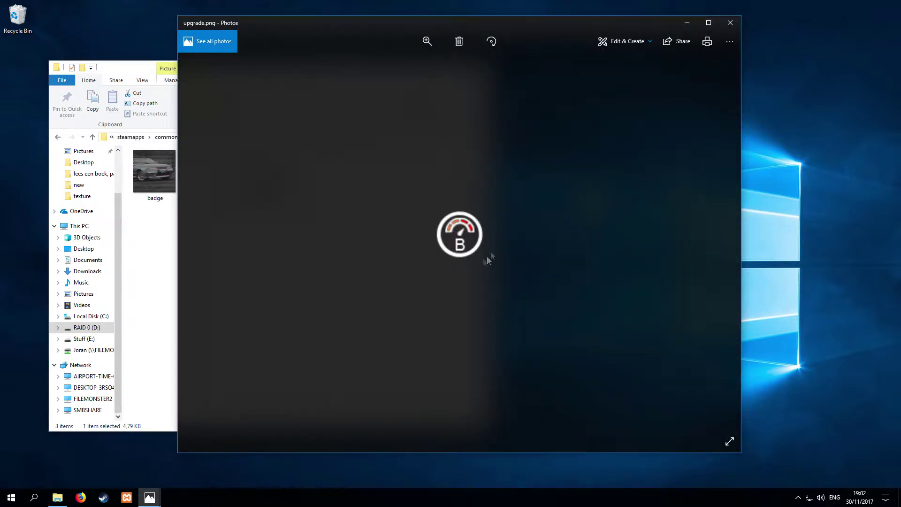
left_click_drag(438, 26, 537, 57)
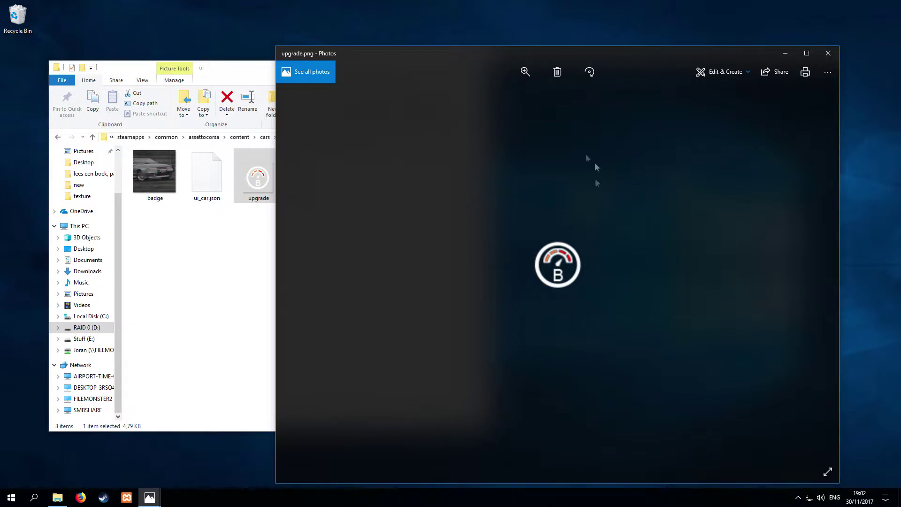
left_click(829, 55)
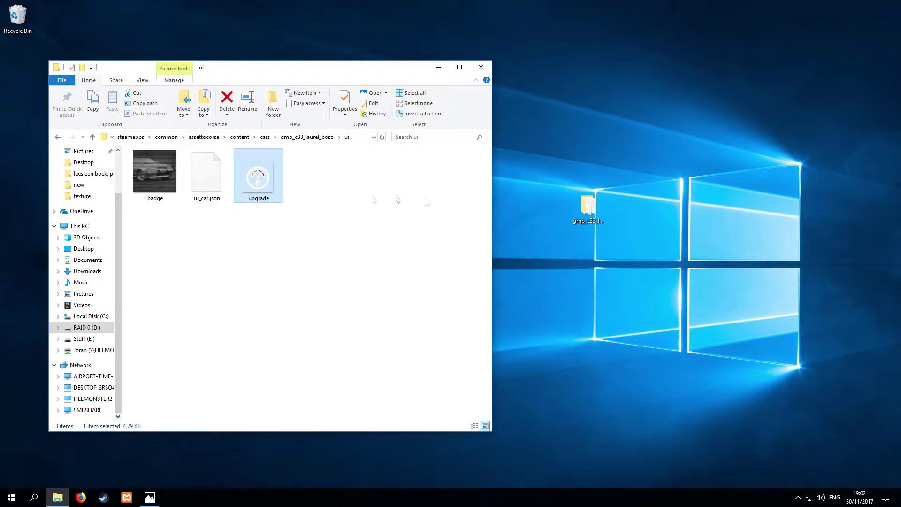
left_click(57, 138)
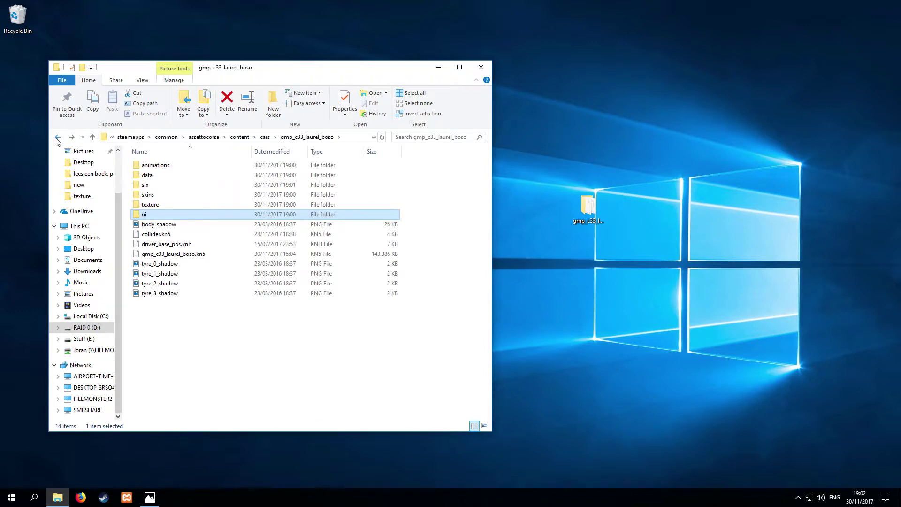
left_click(56, 138)
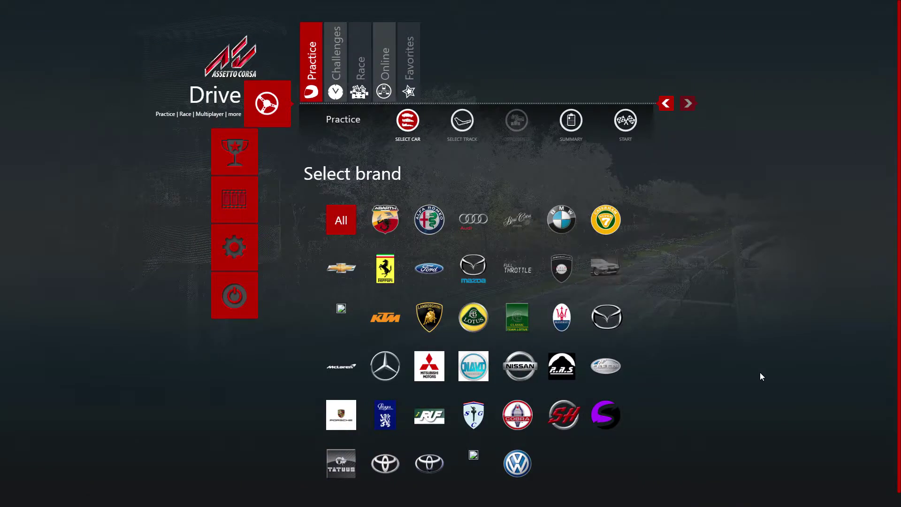
Step: In Assetto Corsa, open the Nissan Laurel (C33) details from the practice car selection and choose its upgrade variant
left_click(606, 269)
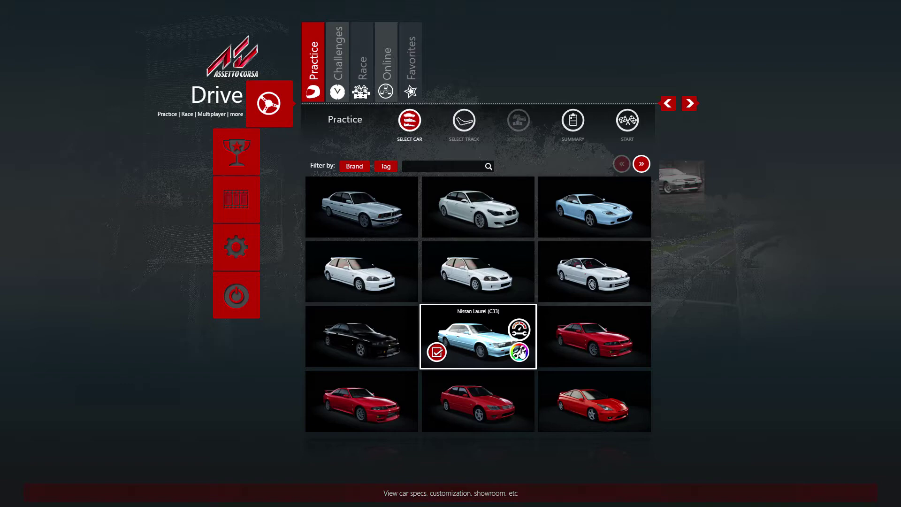
left_click(520, 351)
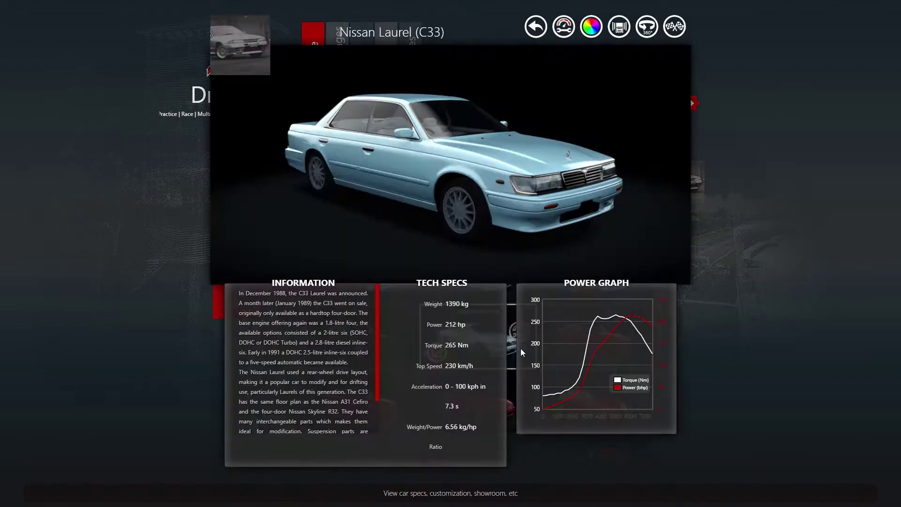
left_click(564, 29)
left_click(567, 92)
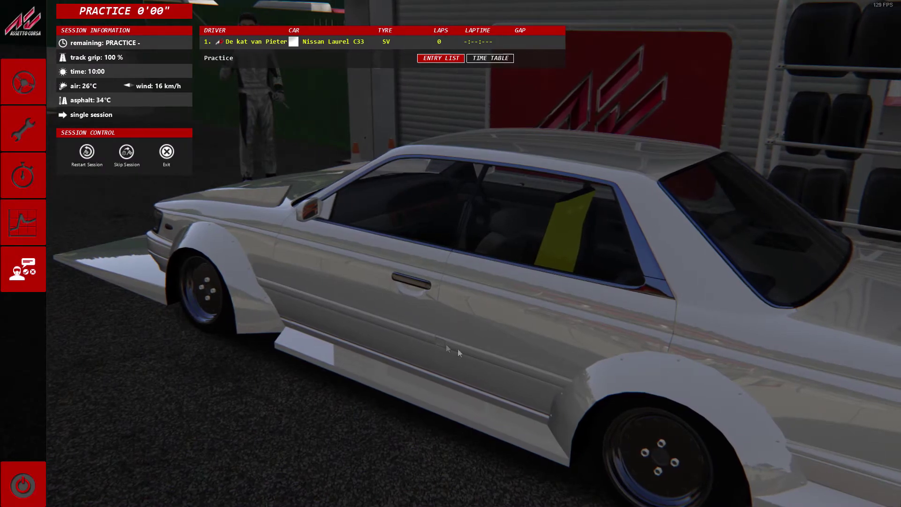
Step: Enter the practice session and inspect the boso Laurel's exterior from the rear, side and front in the pits
left_click(33, 79)
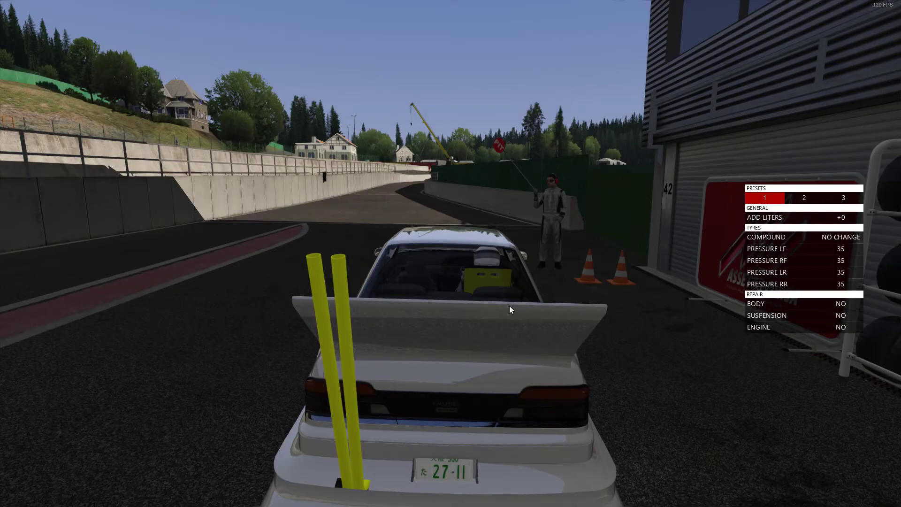
key("Escape")
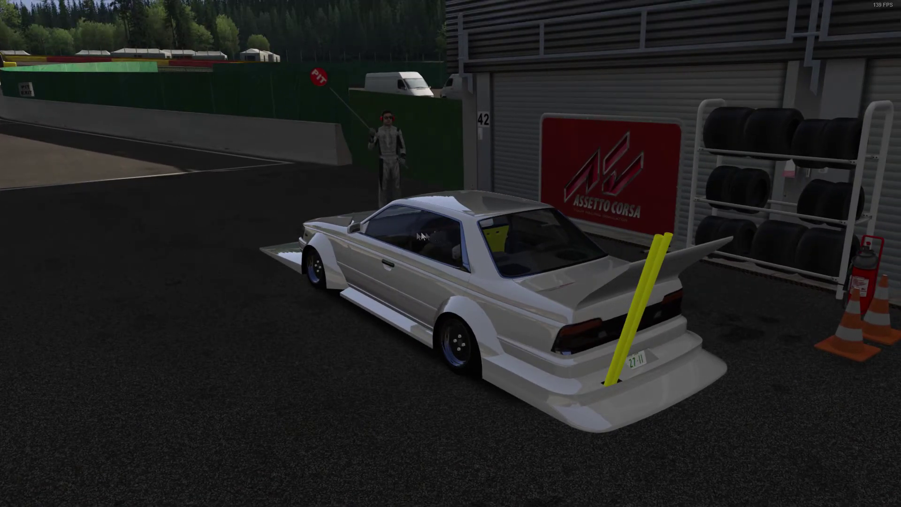
left_click_drag(329, 240, 568, 258)
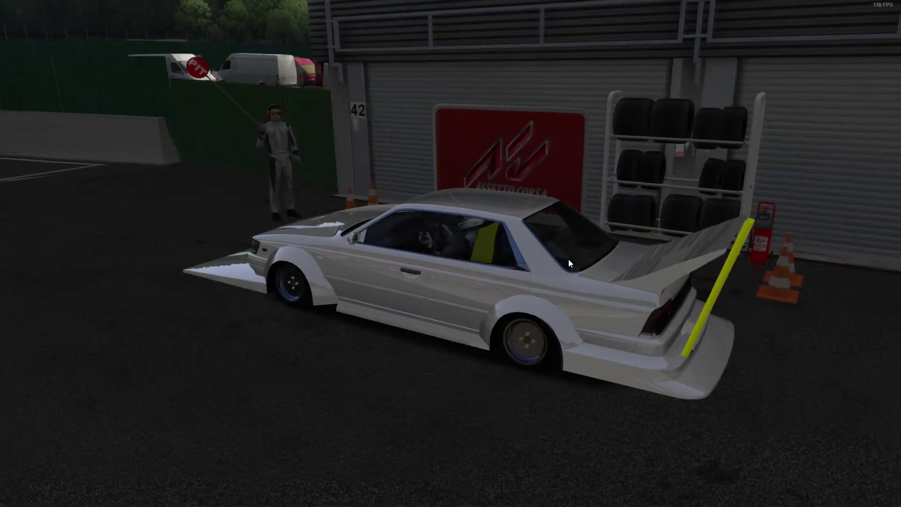
left_click_drag(618, 271, 449, 292)
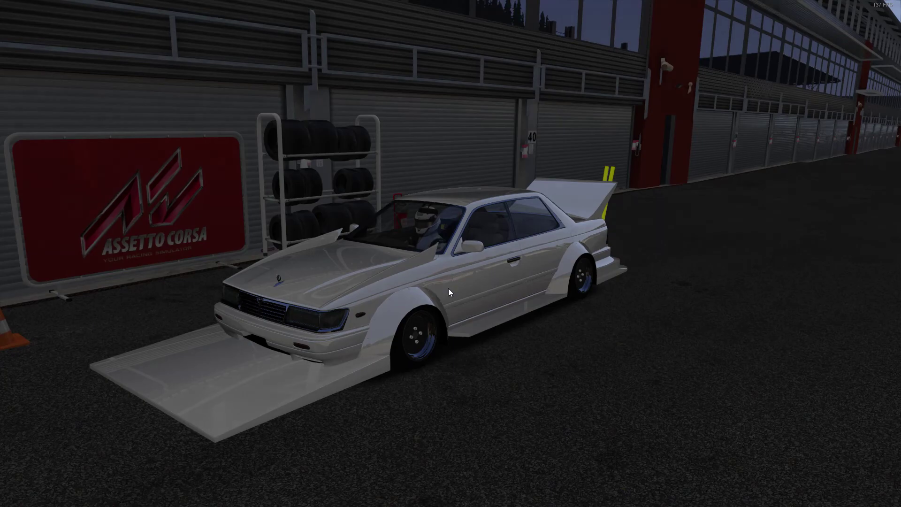